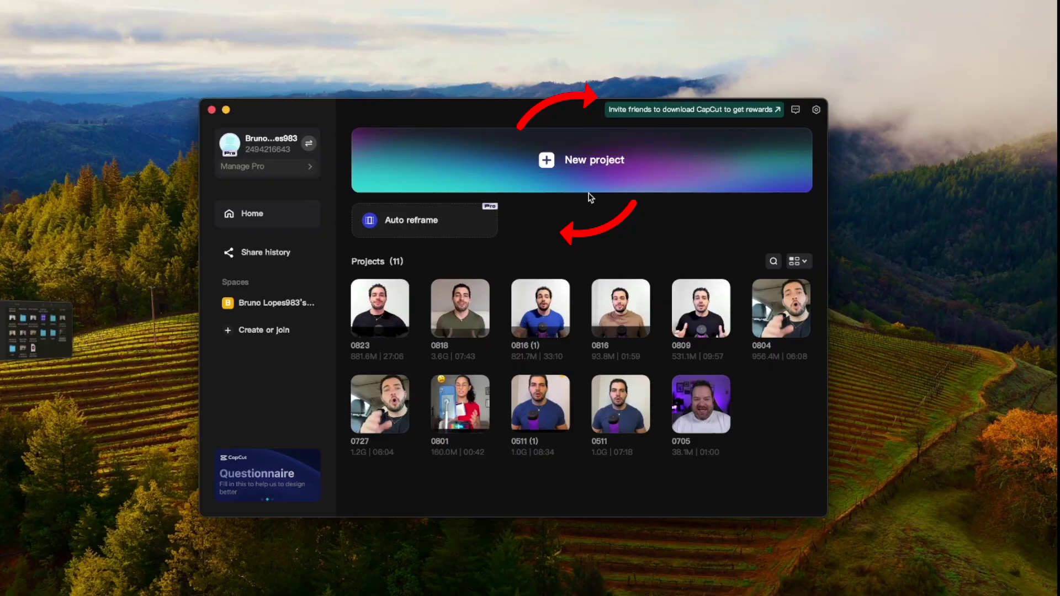
Create a new project and import Social_Media_for_your_Business_mp4.mp4.
{"action": "left_click", "coordinate": [599, 160]}
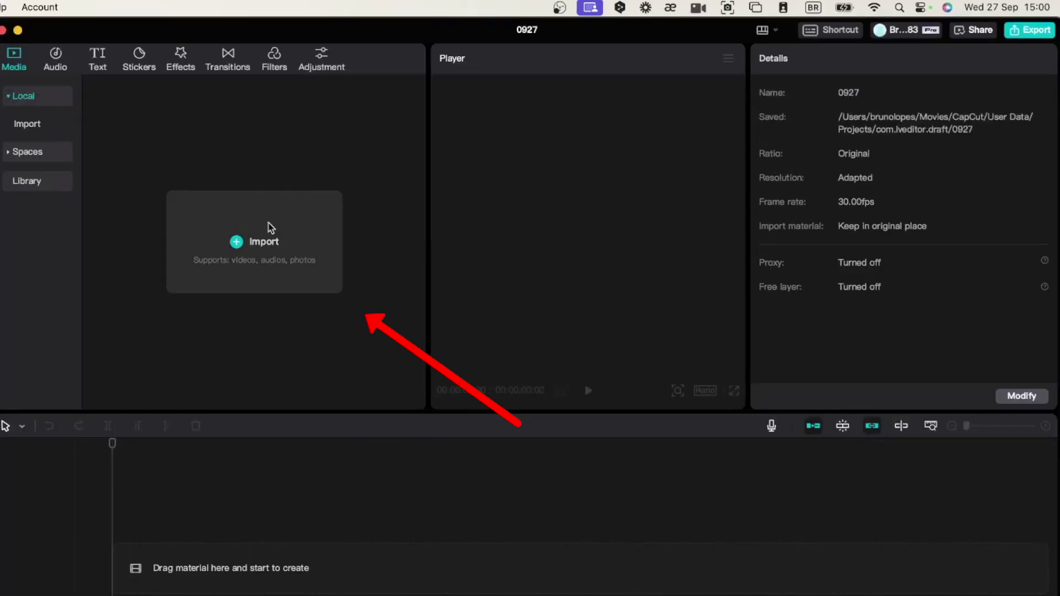
{"action": "left_click", "coordinate": [263, 244]}
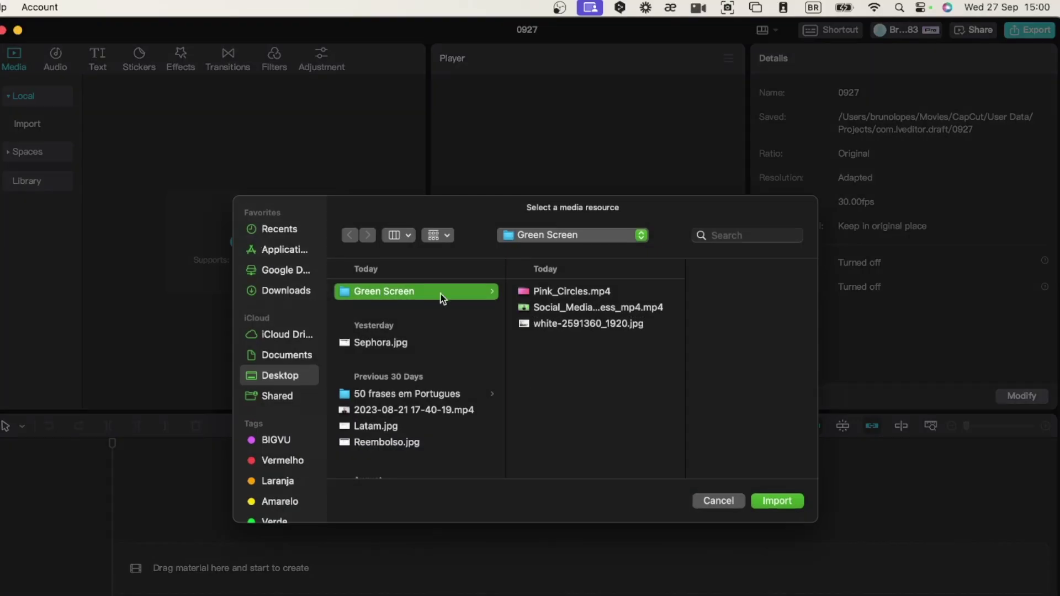
{"action": "left_click", "coordinate": [565, 309]}
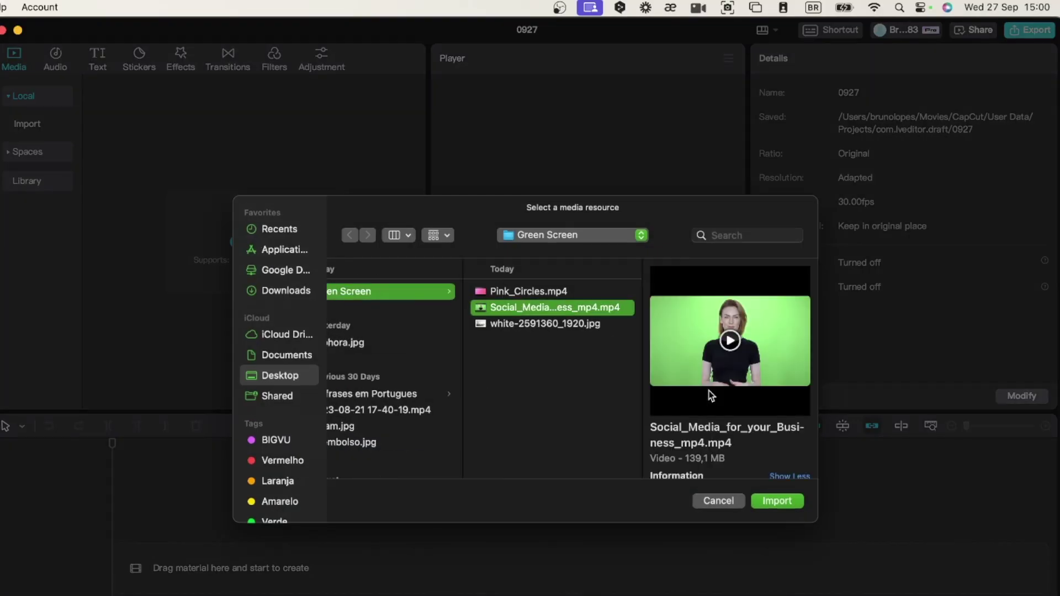
{"action": "left_click", "coordinate": [774, 502]}
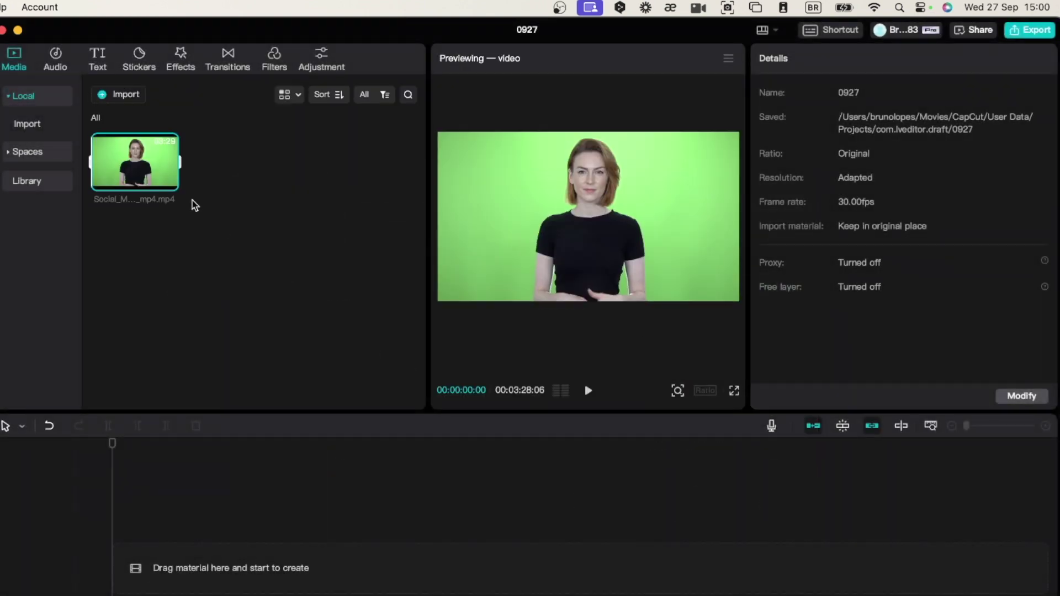
Place the presenter clip on the timeline and preview its start.
{"action": "left_click_drag", "start_coordinate": [127, 157], "coordinate": [188, 557]}
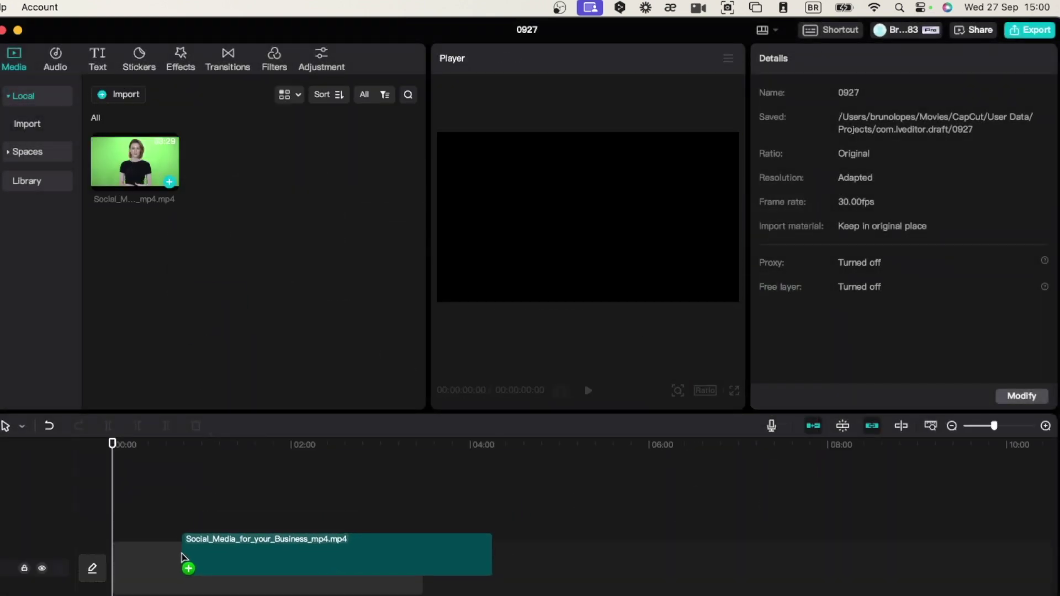
{"action": "key", "text": "space"}
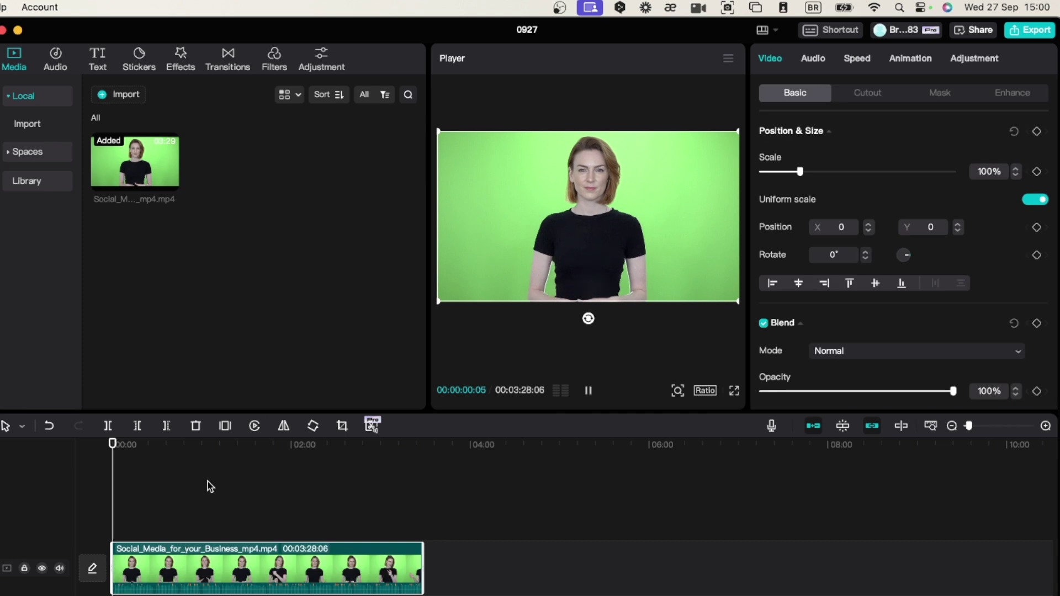
{"action": "key", "text": "space"}
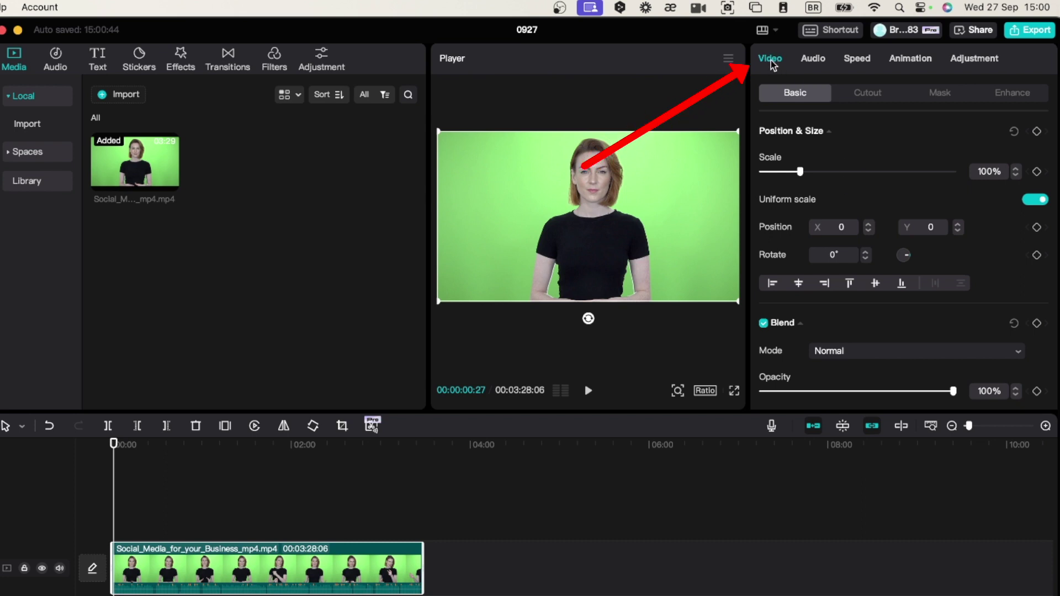
Enable Chroma key on the presenter clip, sample the green, and set strength to 50.
{"action": "left_click", "coordinate": [875, 95]}
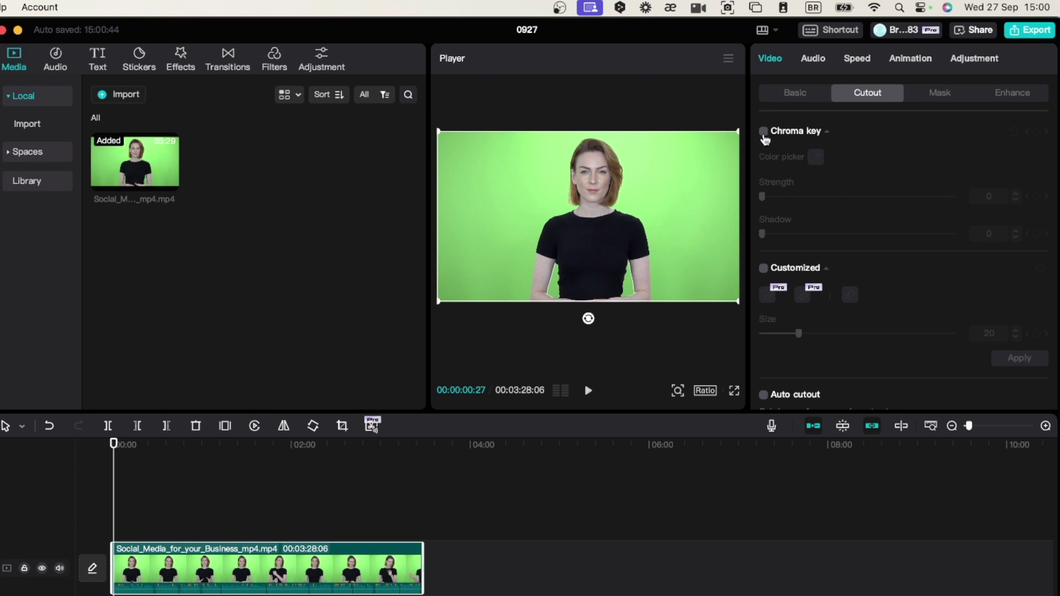
{"action": "left_click", "coordinate": [764, 131]}
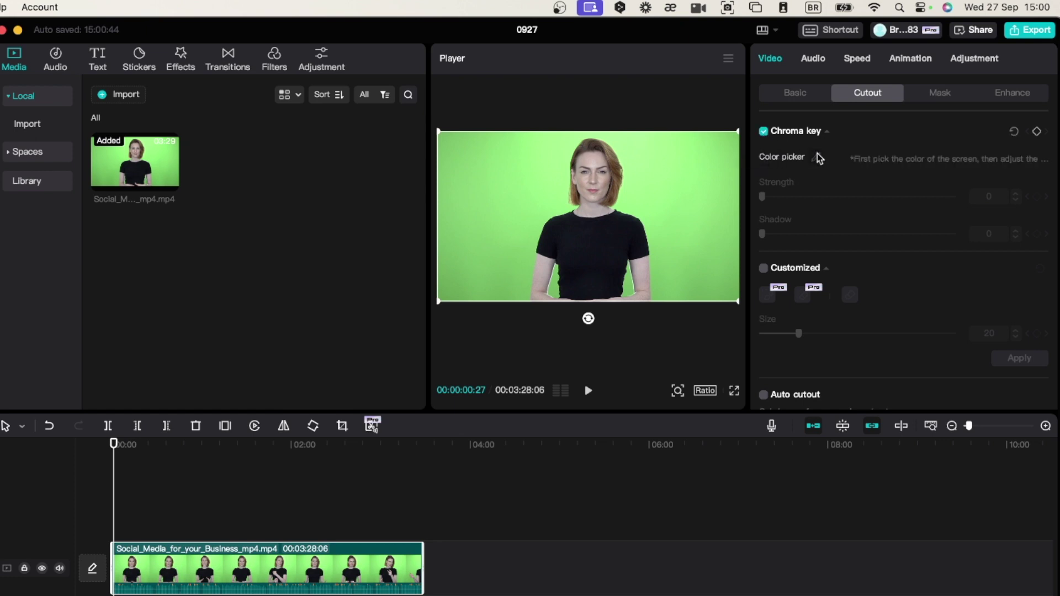
{"action": "left_click", "coordinate": [679, 184]}
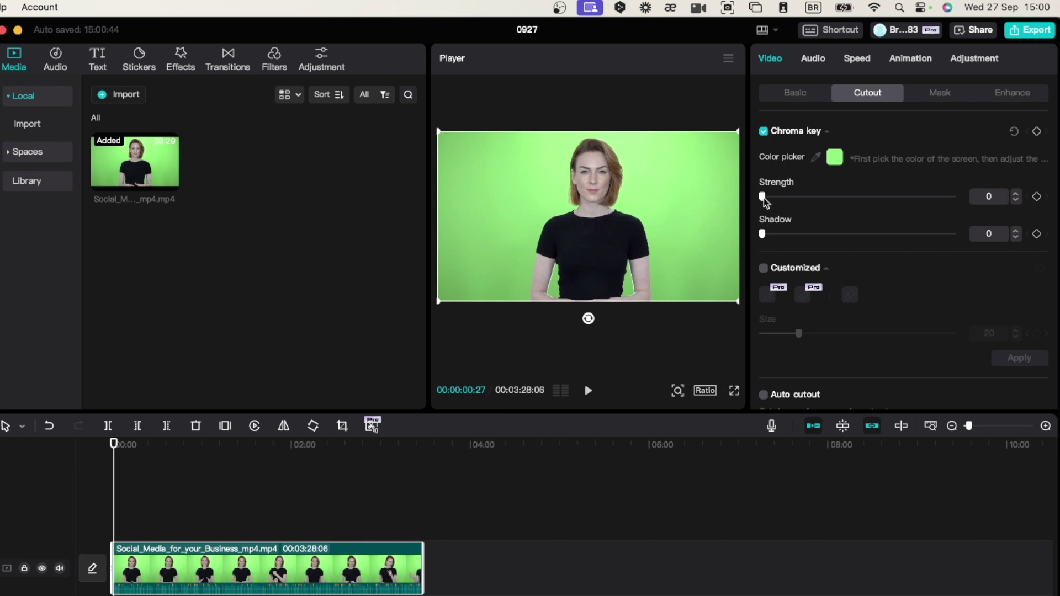
{"action": "left_click_drag", "start_coordinate": [763, 197], "coordinate": [783, 198]}
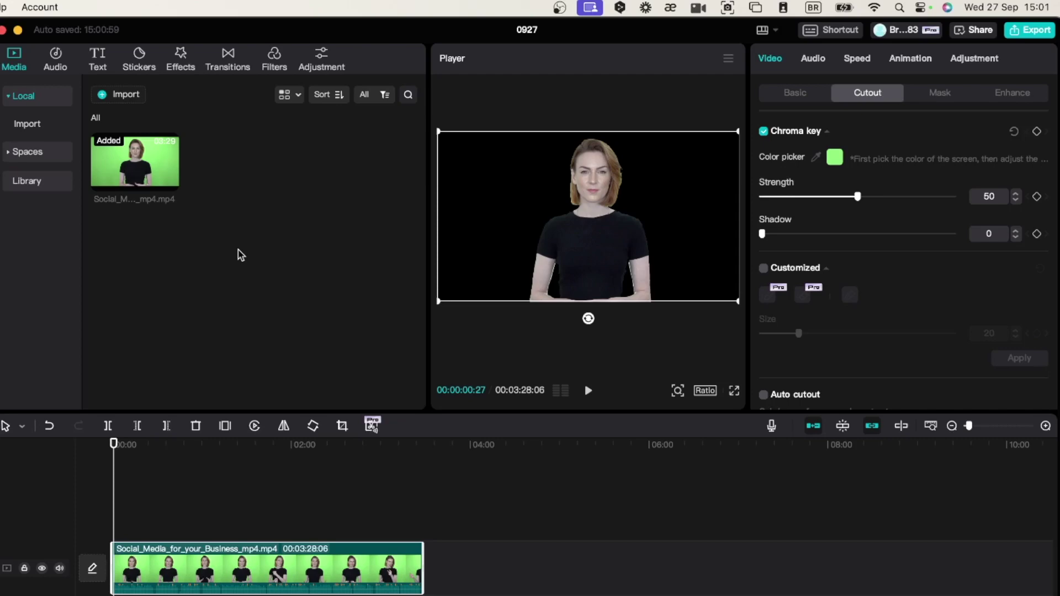
Import white-2591360_1920.jpg onto the main track, with the presenter clip on an overlay track above.
{"action": "left_click", "coordinate": [126, 95]}
{"action": "left_click", "coordinate": [585, 323]}
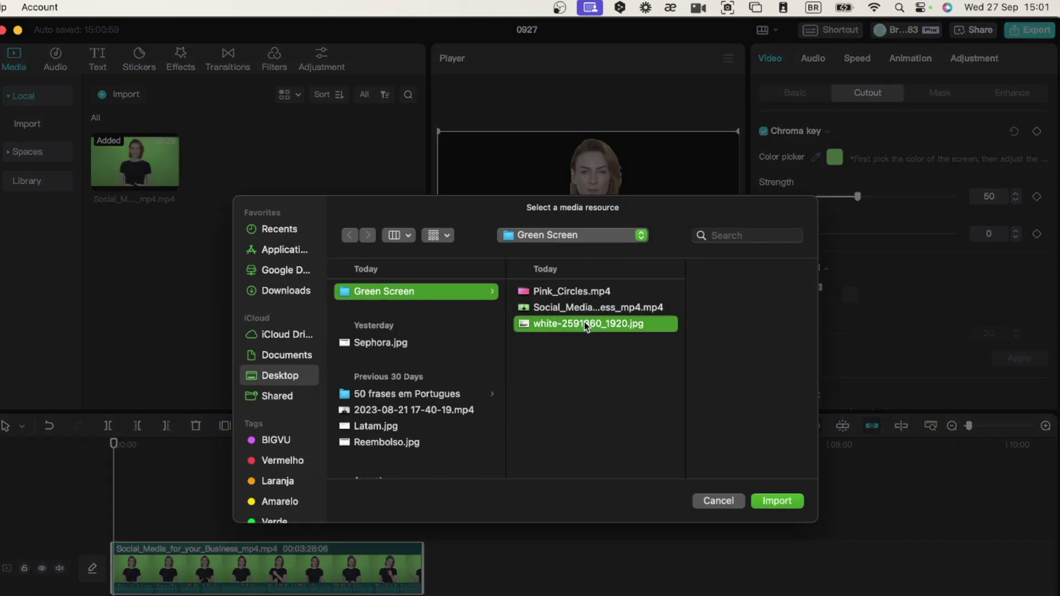
{"action": "left_click", "coordinate": [778, 503]}
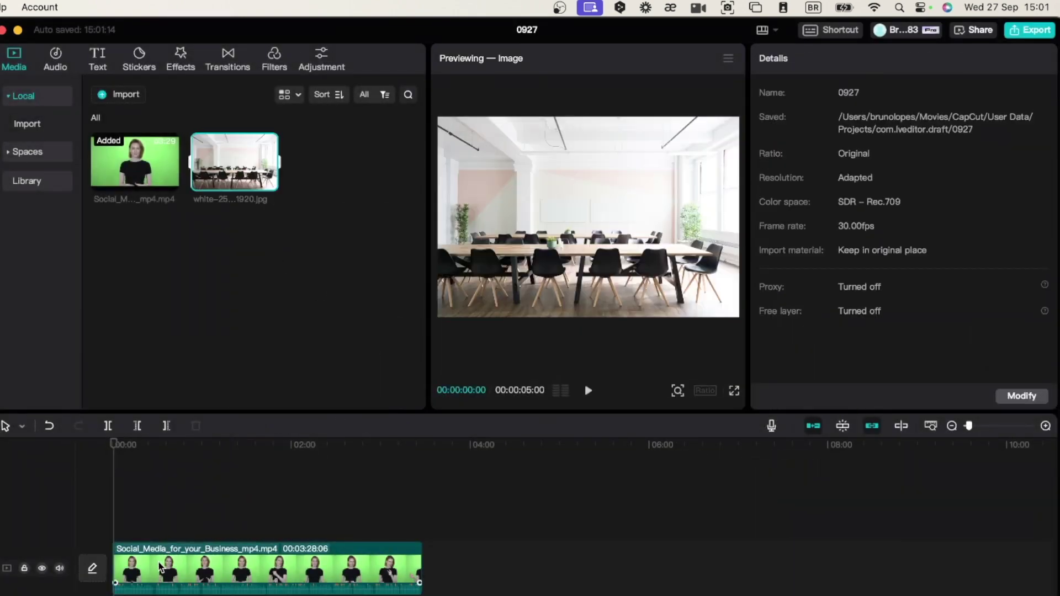
{"action": "left_click_drag", "start_coordinate": [159, 566], "coordinate": [164, 506]}
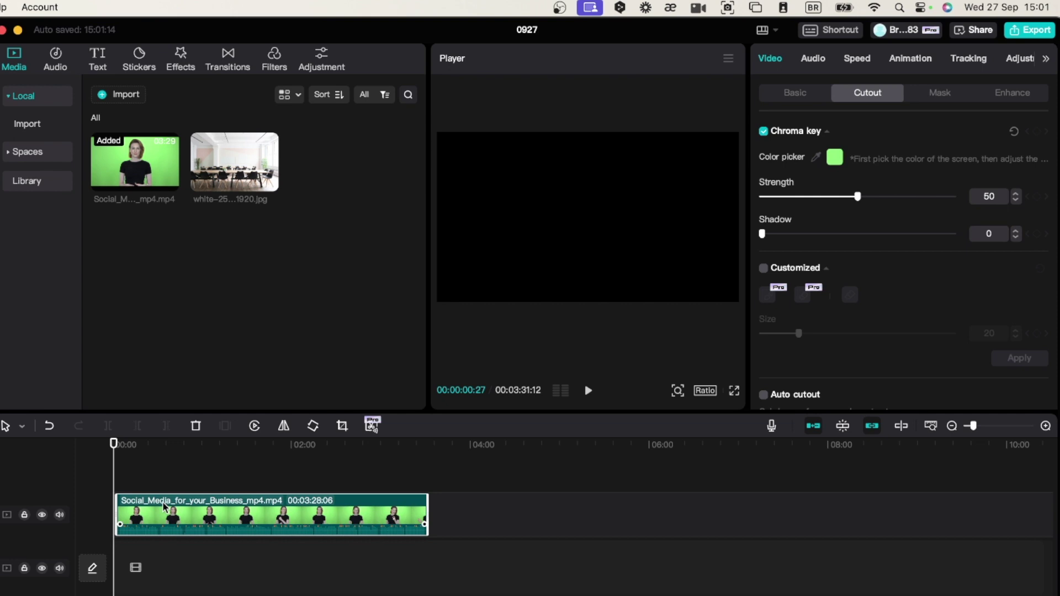
{"action": "mouse_move", "coordinate": [231, 164]}
{"action": "left_mouse_down"}
{"action": "mouse_move", "coordinate": [117, 577]}
{"action": "mouse_move", "coordinate": [116, 567]}
{"action": "mouse_move", "coordinate": [426, 566]}
{"action": "left_mouse_up"}
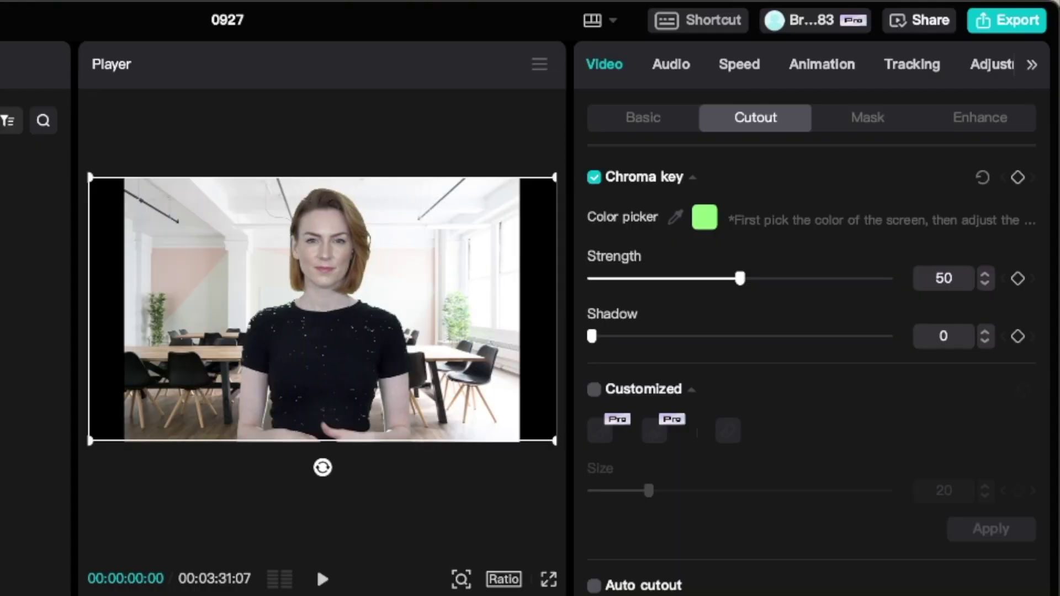
Ease the chroma key strength down to 31, previewing playback to check the cutout.
{"action": "key", "text": "space"}
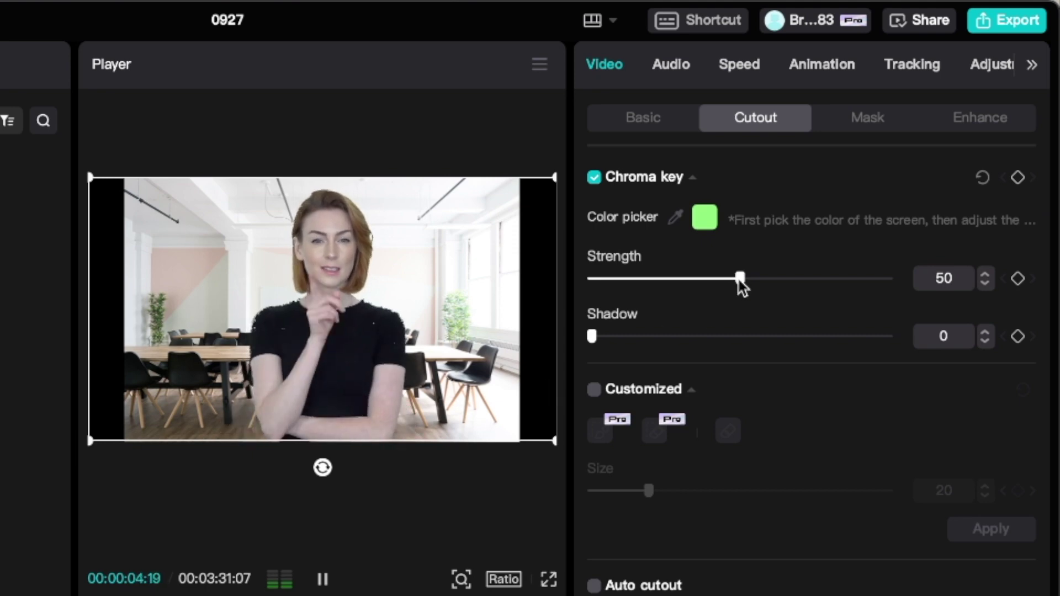
{"action": "left_click_drag", "start_coordinate": [740, 279], "coordinate": [726, 279]}
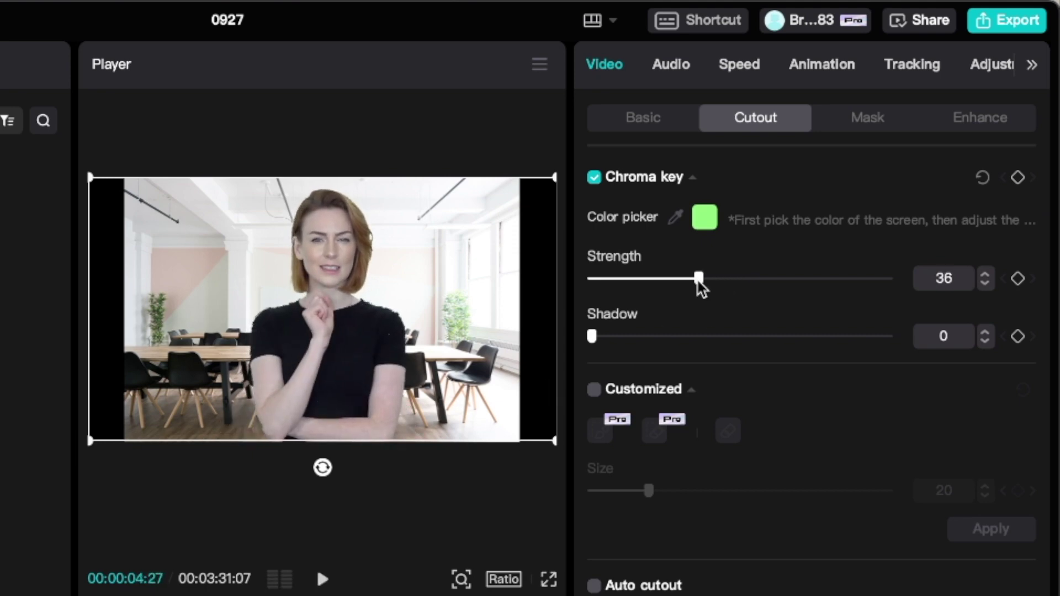
{"action": "key", "text": "space"}
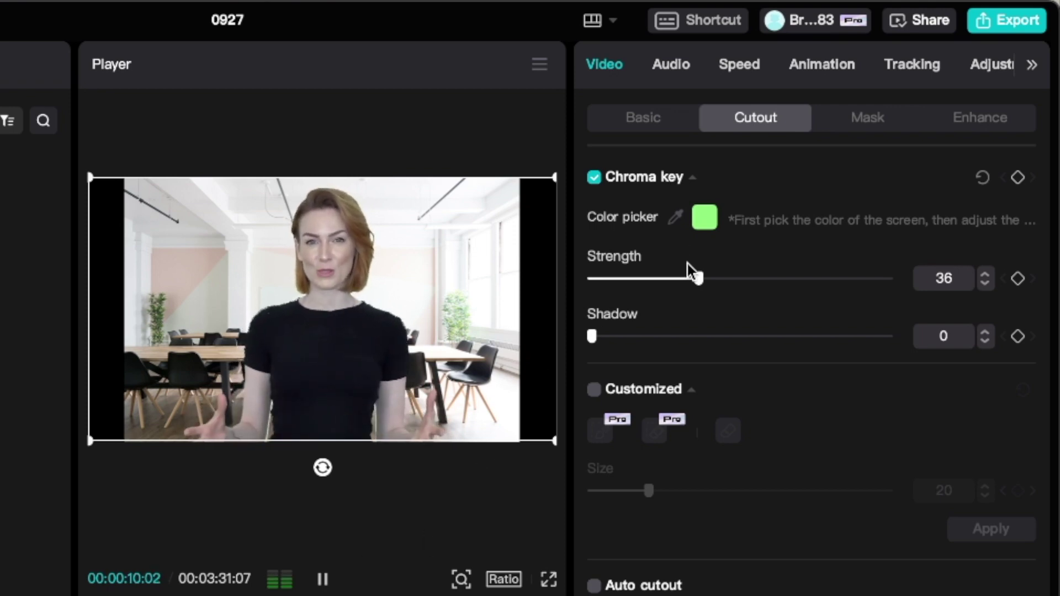
{"action": "key", "text": "space"}
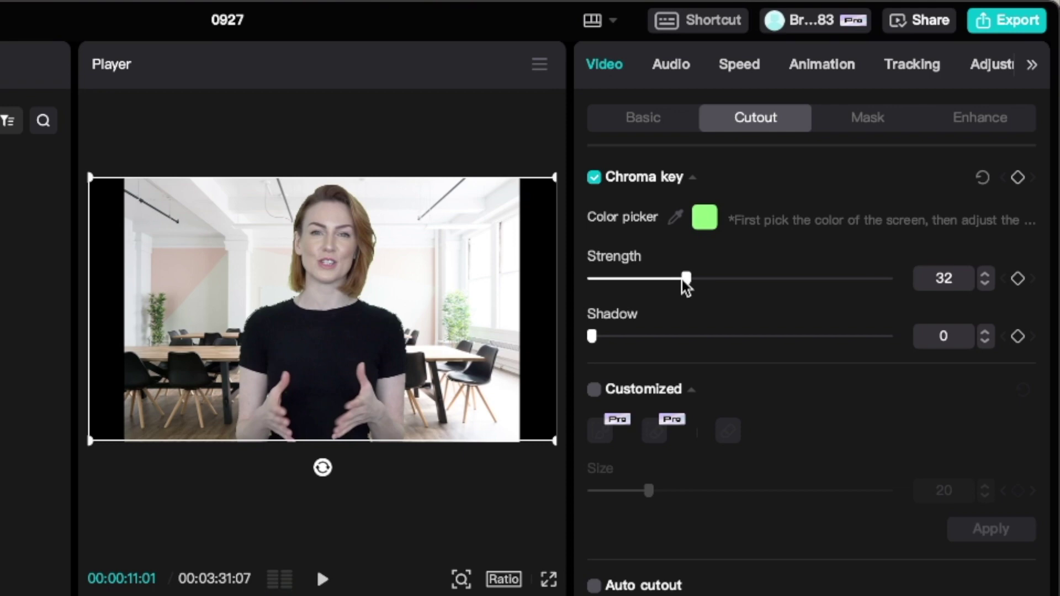
{"action": "key", "text": "space"}
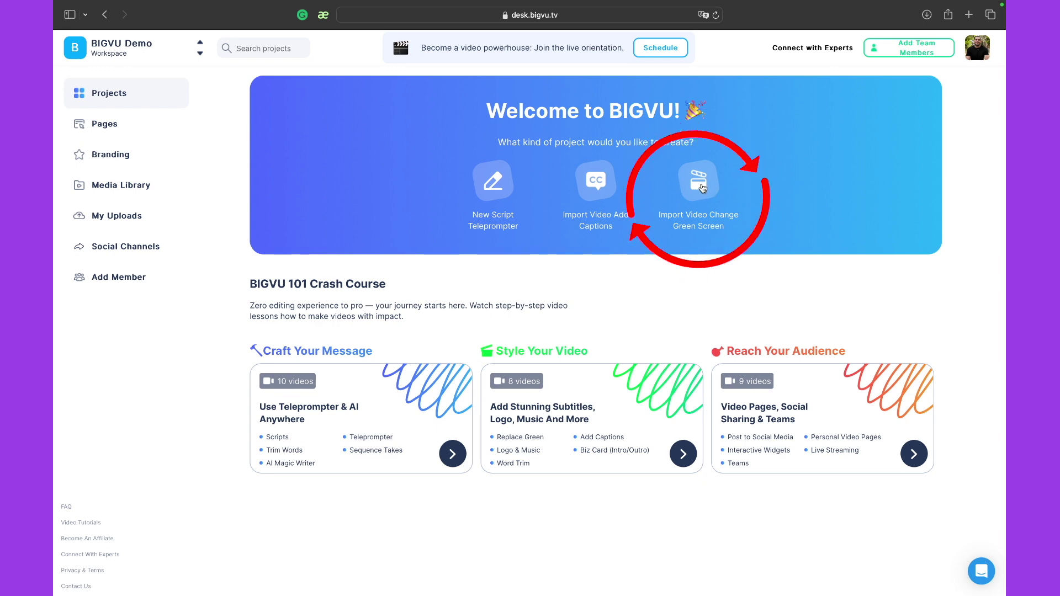
Upload Social_Media_for_your_Business_mp4.mp4 from Desktop > Green Screen as a green-screen project.
{"action": "left_click", "coordinate": [701, 188]}
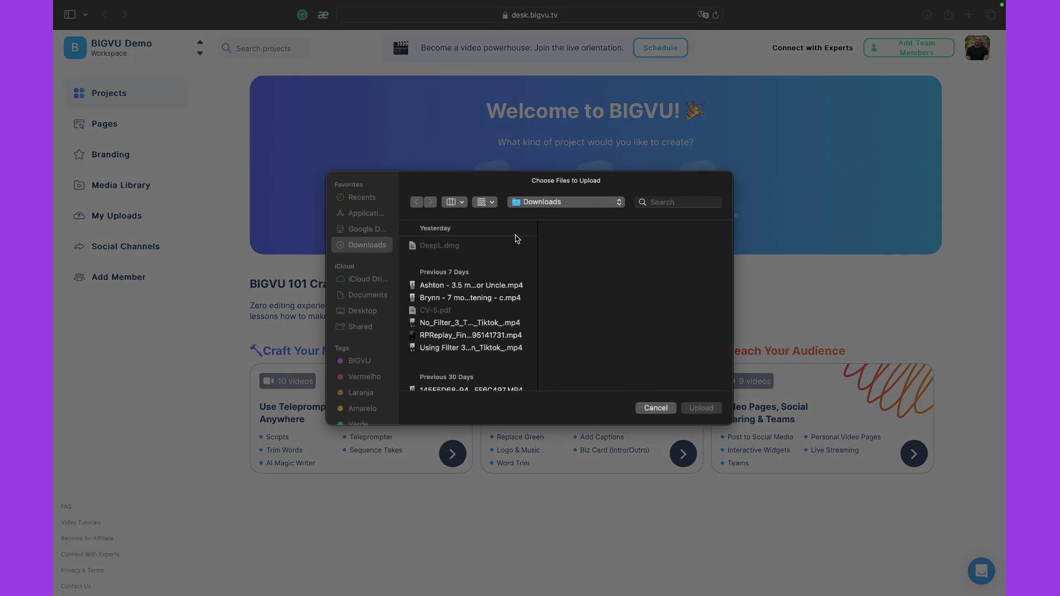
{"action": "left_click", "coordinate": [369, 311]}
{"action": "left_click", "coordinate": [465, 245]}
{"action": "left_click", "coordinate": [541, 259]}
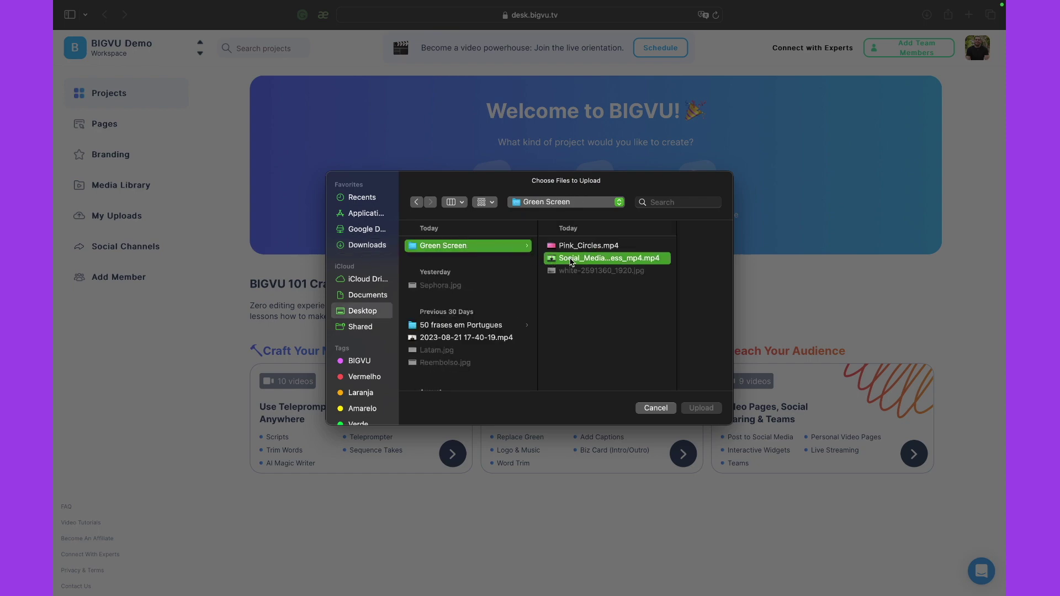
{"action": "left_click", "coordinate": [701, 409]}
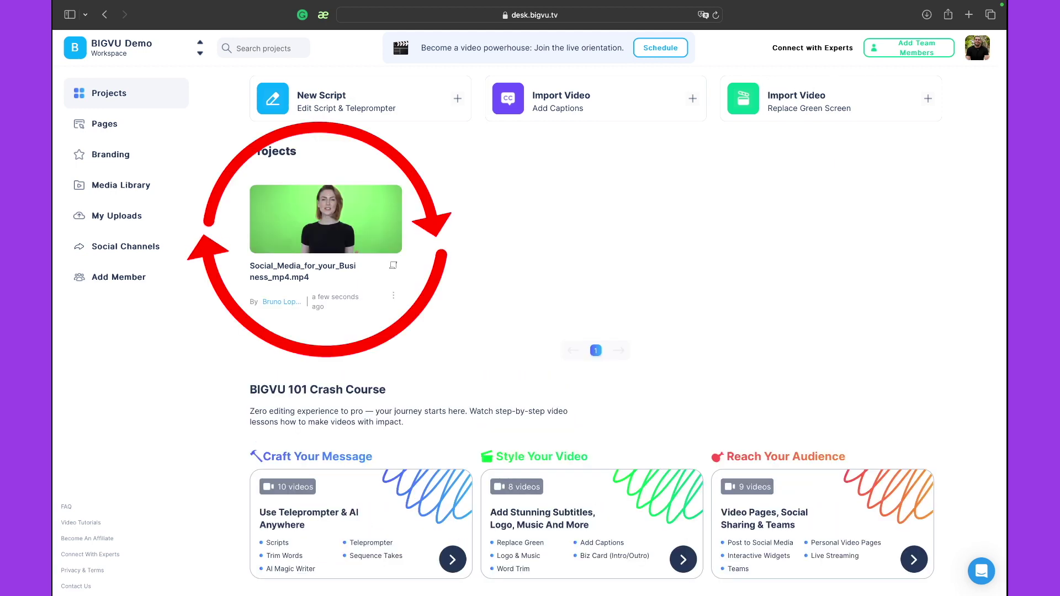
Open the uploaded project and choose Replace Background for Take 1.
{"action": "left_click", "coordinate": [346, 217]}
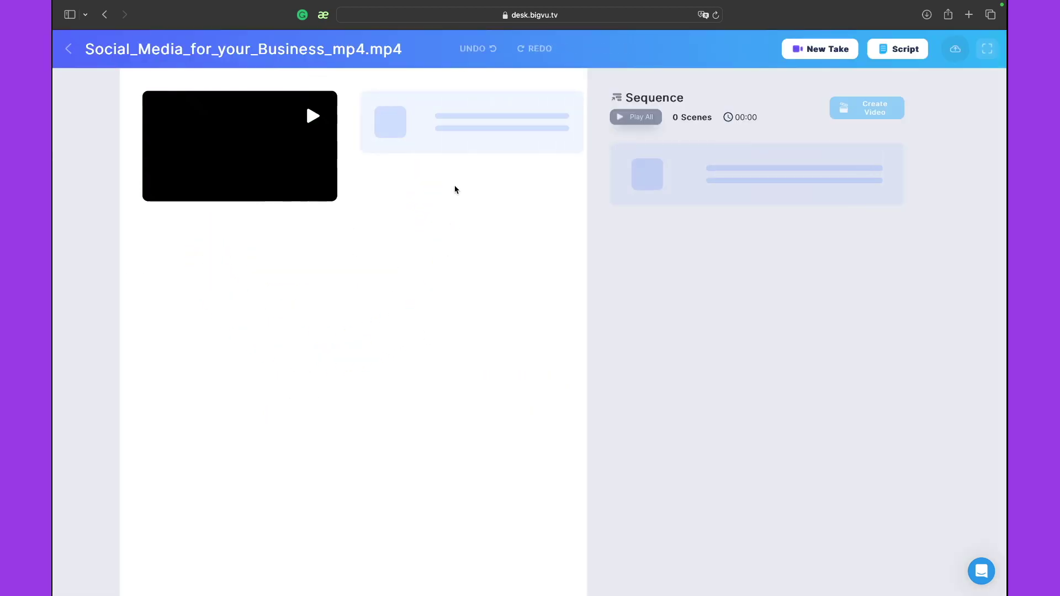
{"action": "left_click", "coordinate": [487, 136]}
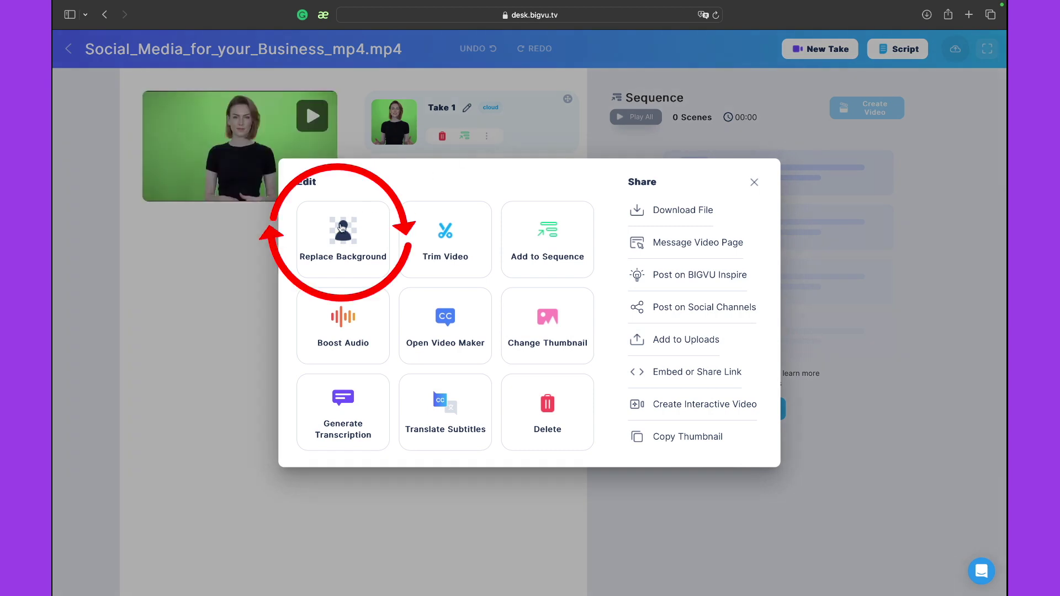
{"action": "left_click", "coordinate": [343, 232]}
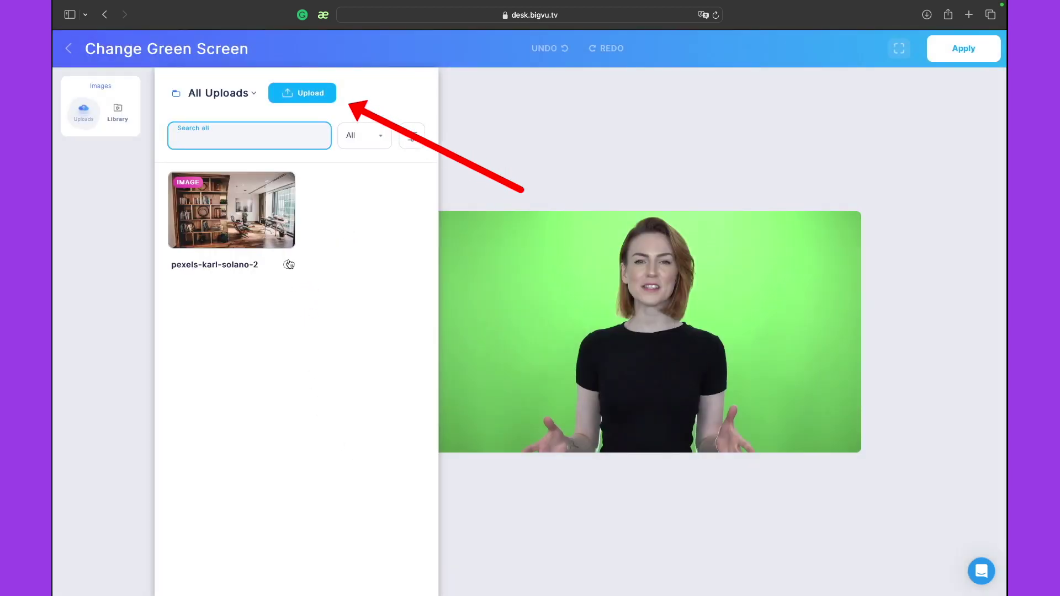
{"action": "mouse_move", "coordinate": [231, 209]}
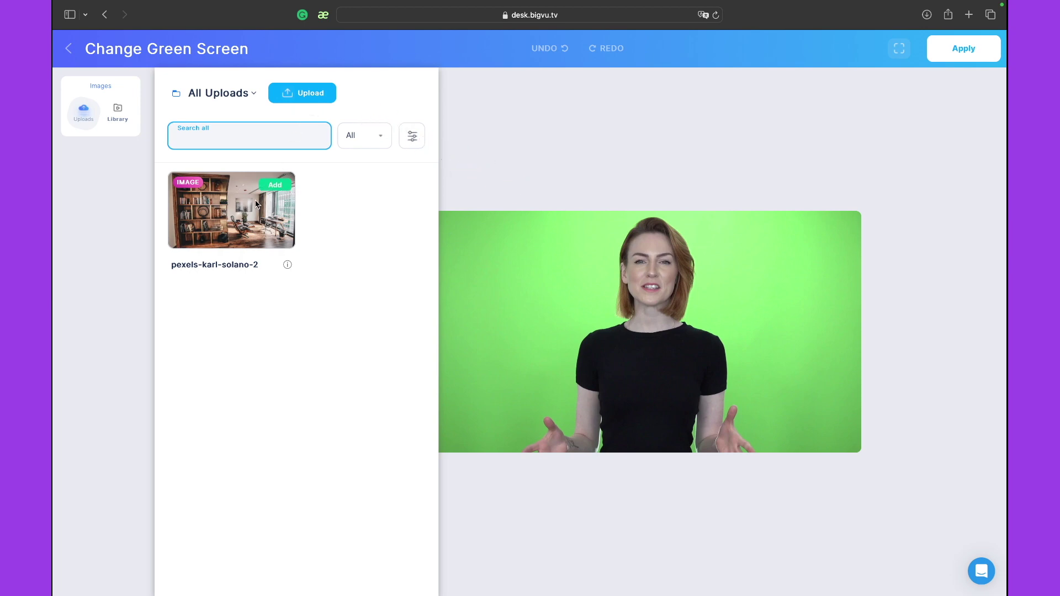
Apply the Deep Ocean blue gradient from the Library as background, then return to Uploads.
{"action": "left_click", "coordinate": [117, 108]}
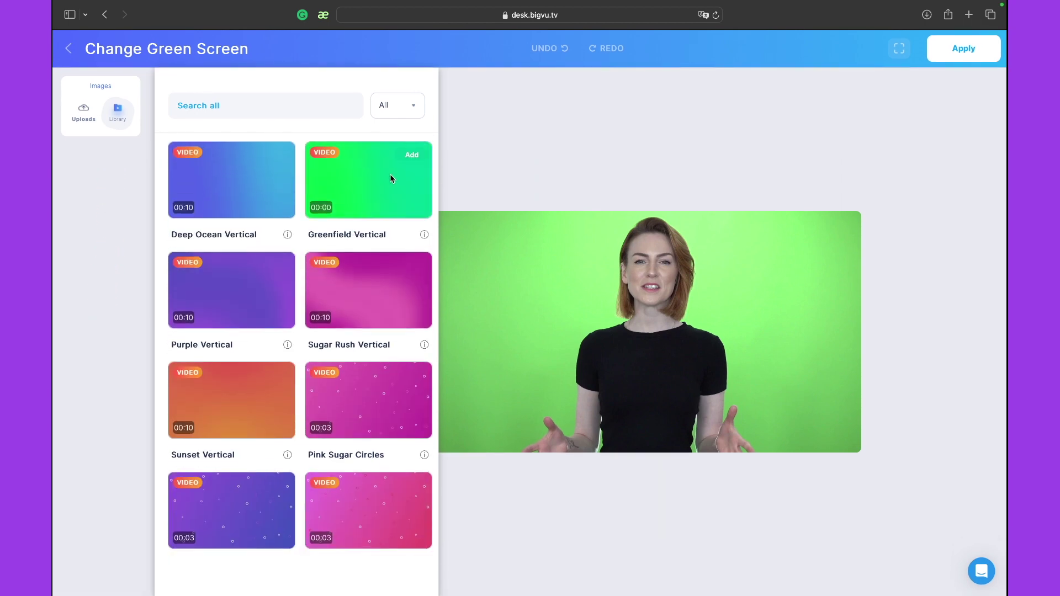
{"action": "mouse_move", "coordinate": [231, 180]}
{"action": "left_click", "coordinate": [276, 160]}
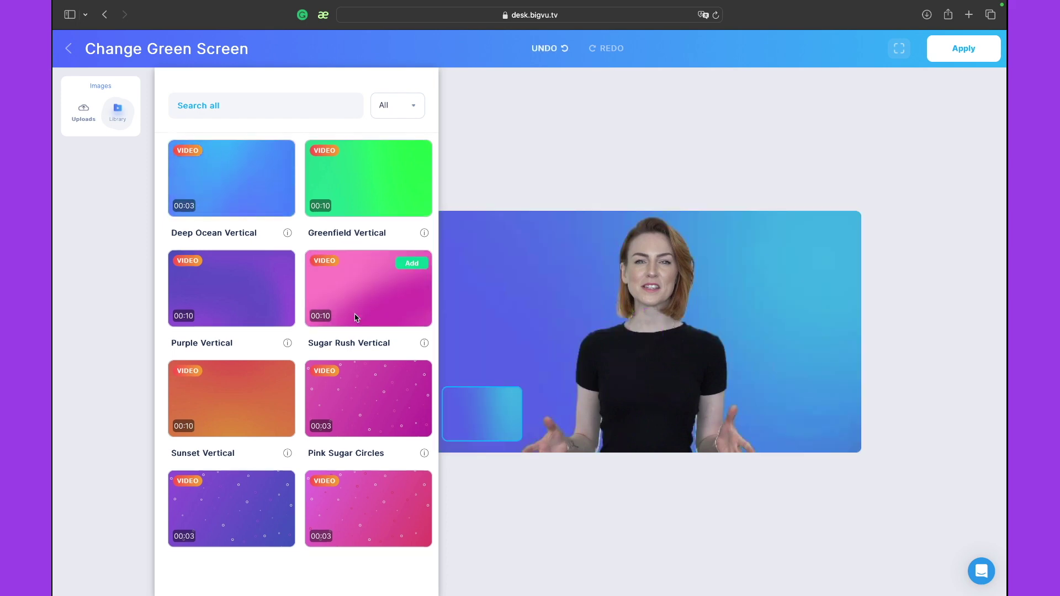
{"action": "scroll", "coordinate": [356, 307], "scroll_direction": "down", "scroll_amount": 4}
{"action": "scroll", "coordinate": [355, 316], "scroll_direction": "down", "scroll_amount": 6}
{"action": "scroll", "coordinate": [355, 315], "scroll_direction": "down", "scroll_amount": 5}
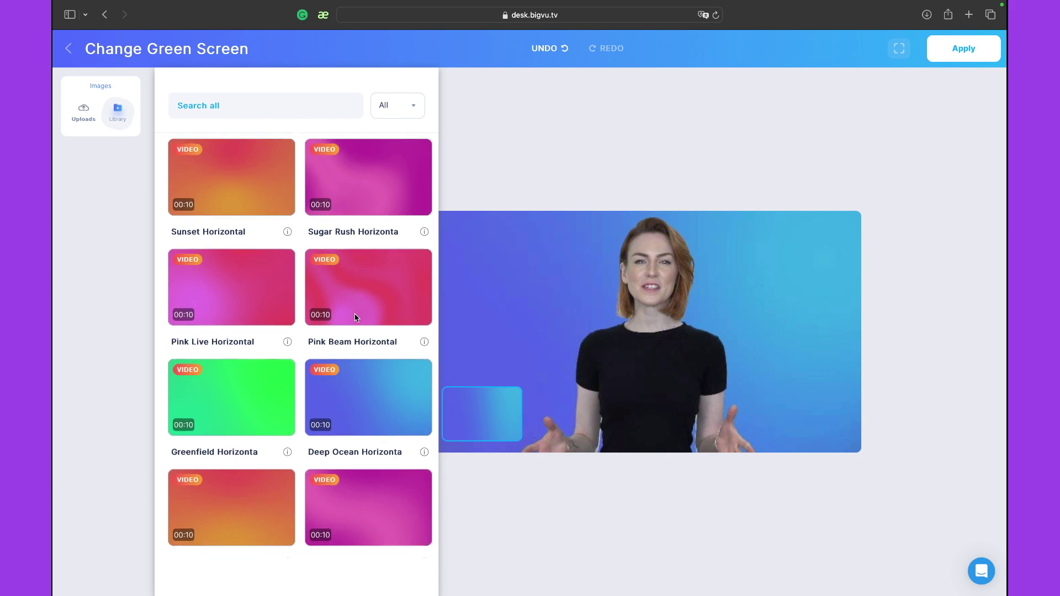
{"action": "scroll", "coordinate": [383, 354], "scroll_direction": "down", "scroll_amount": 2}
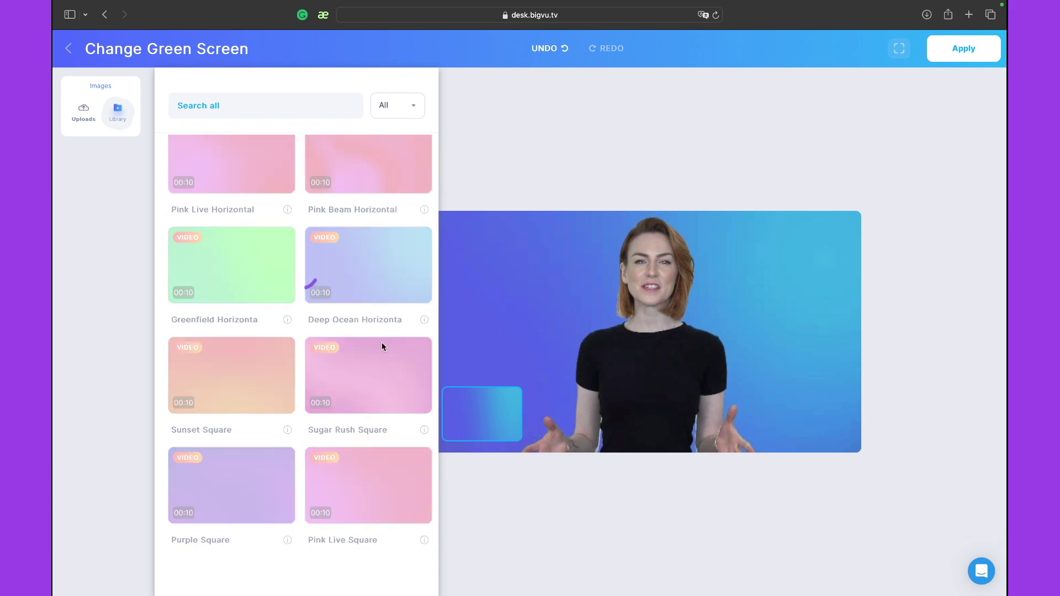
{"action": "left_click", "coordinate": [83, 111]}
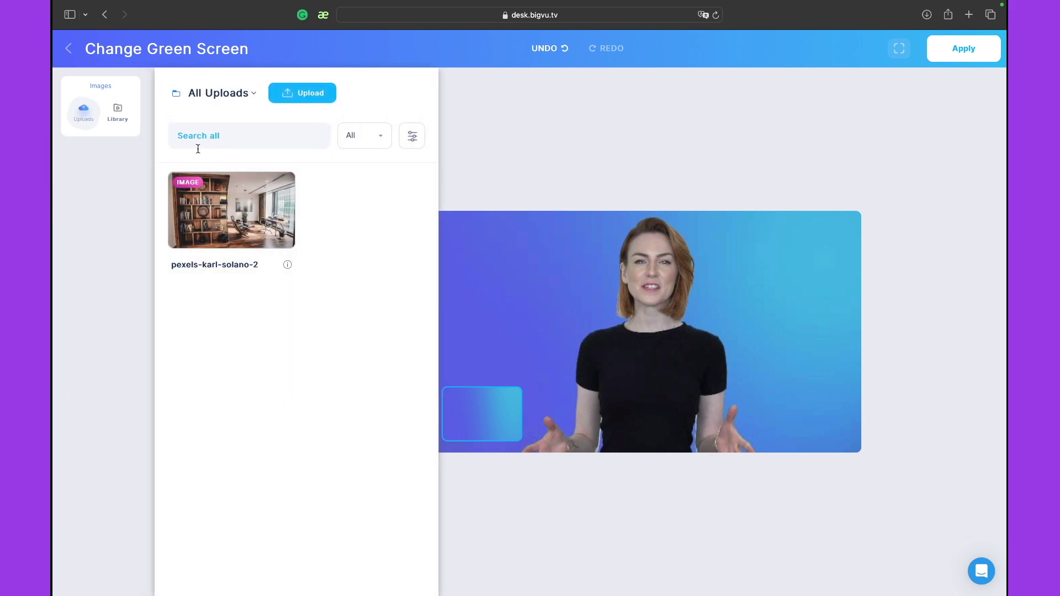
Upload white-2591360_1920.jpg from the Green Screen folder as a background image.
{"action": "left_click", "coordinate": [304, 98]}
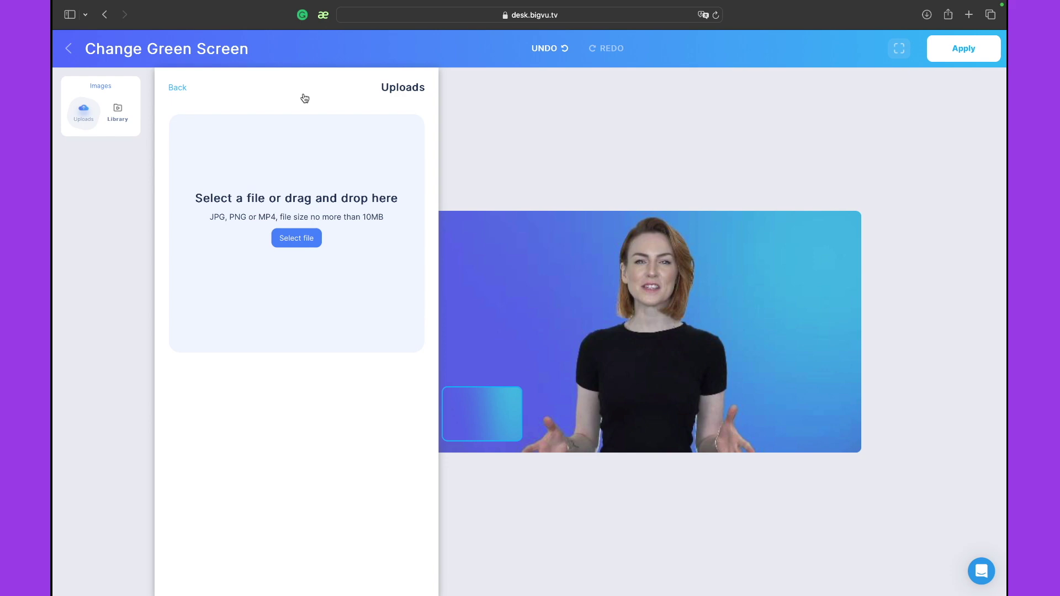
{"action": "left_click", "coordinate": [296, 238]}
{"action": "left_click", "coordinate": [601, 270]}
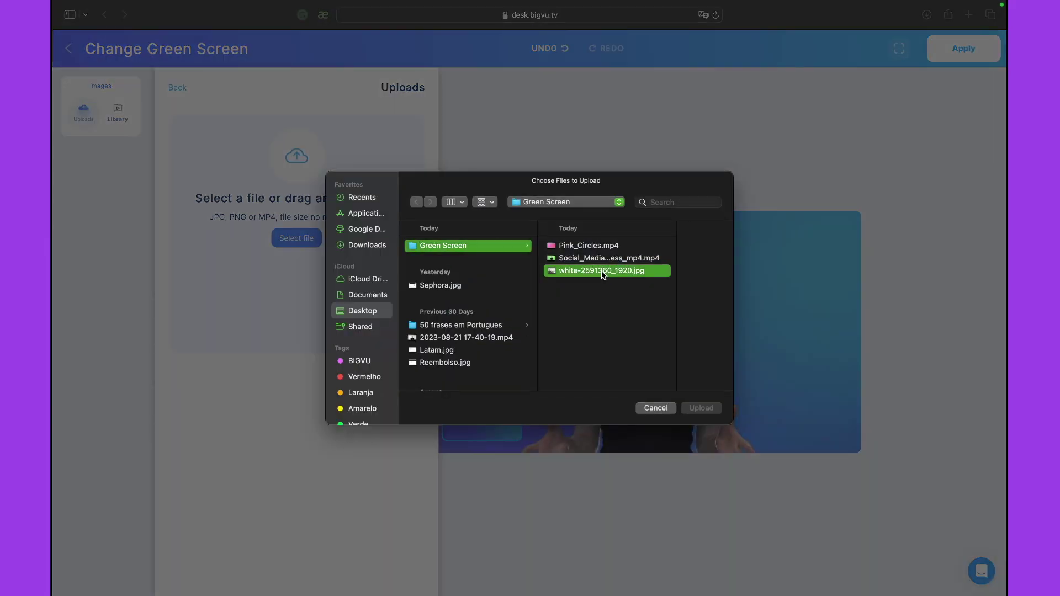
{"action": "left_click", "coordinate": [702, 408]}
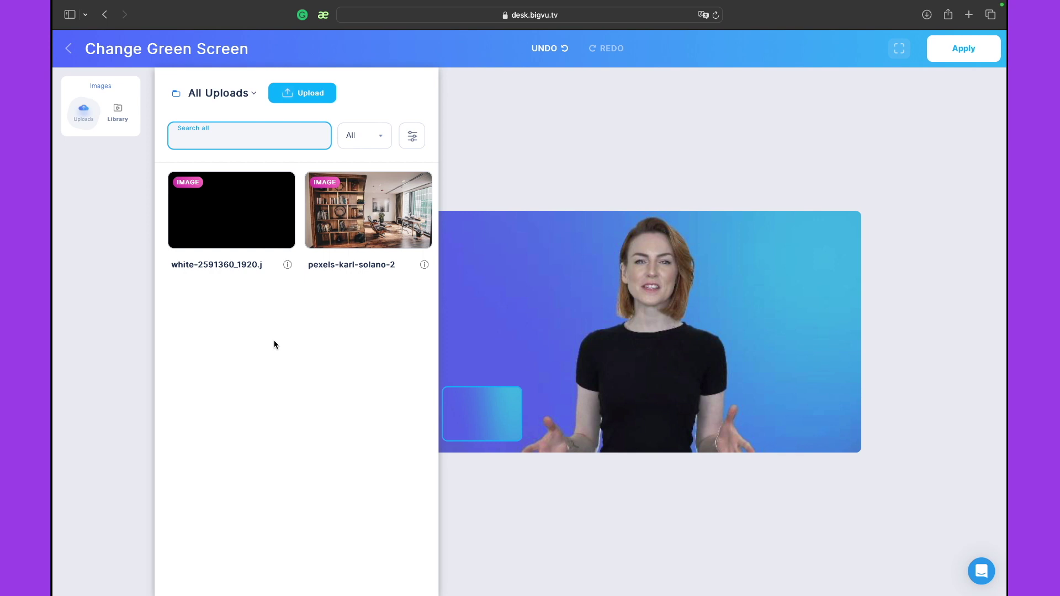
Add the white-2591360_1920 office photo as the presenter's background, creating Take 2.
{"action": "left_click", "coordinate": [274, 186]}
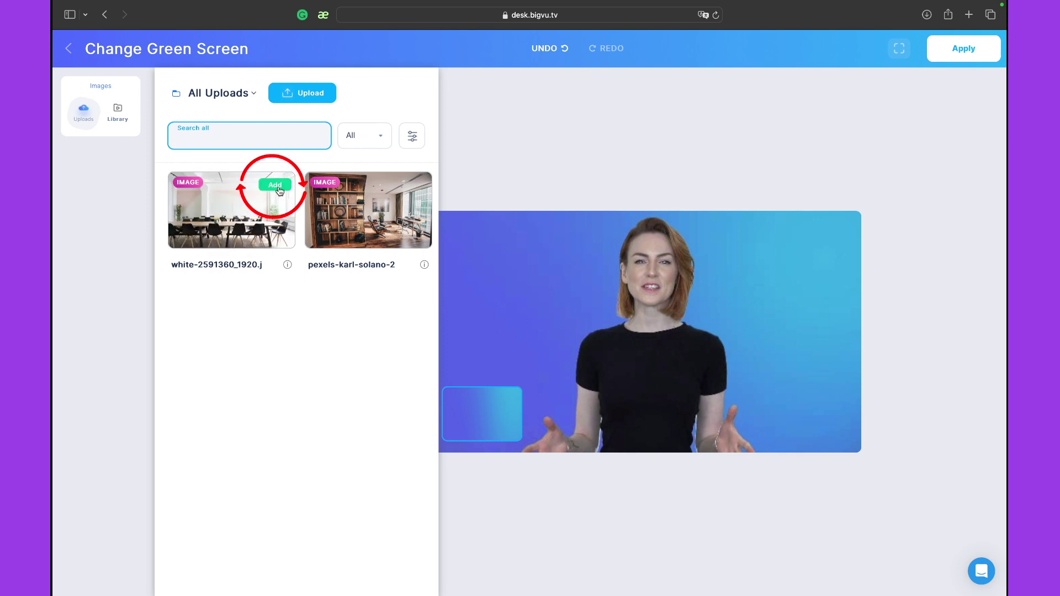